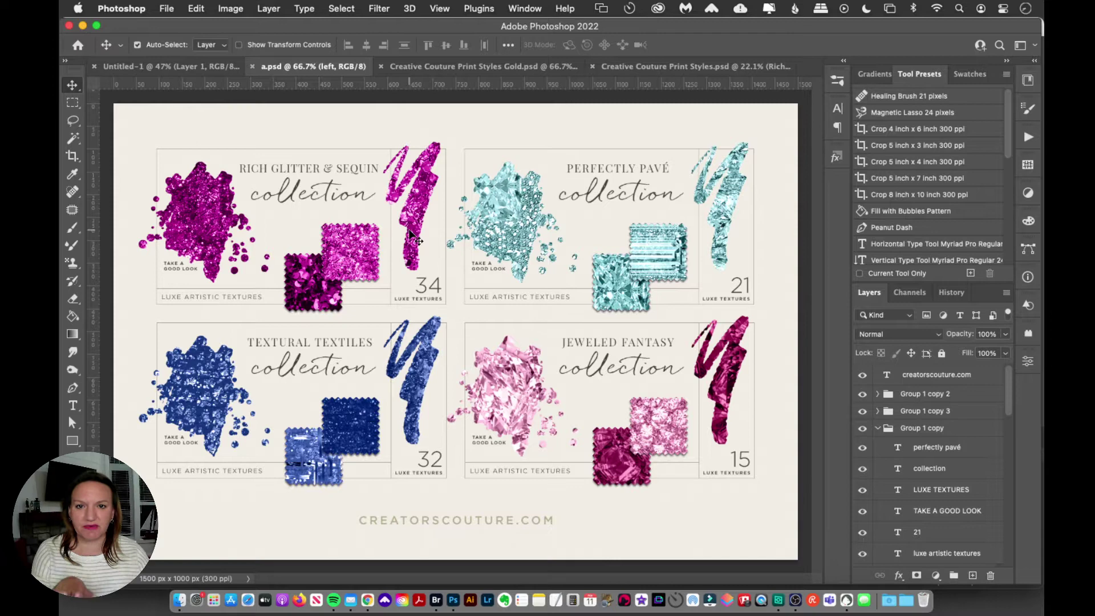
Step: Show the Styles panel and browse the glitter style folders 01 through 11
{"action": "left_click", "coordinate": [831, 158]}
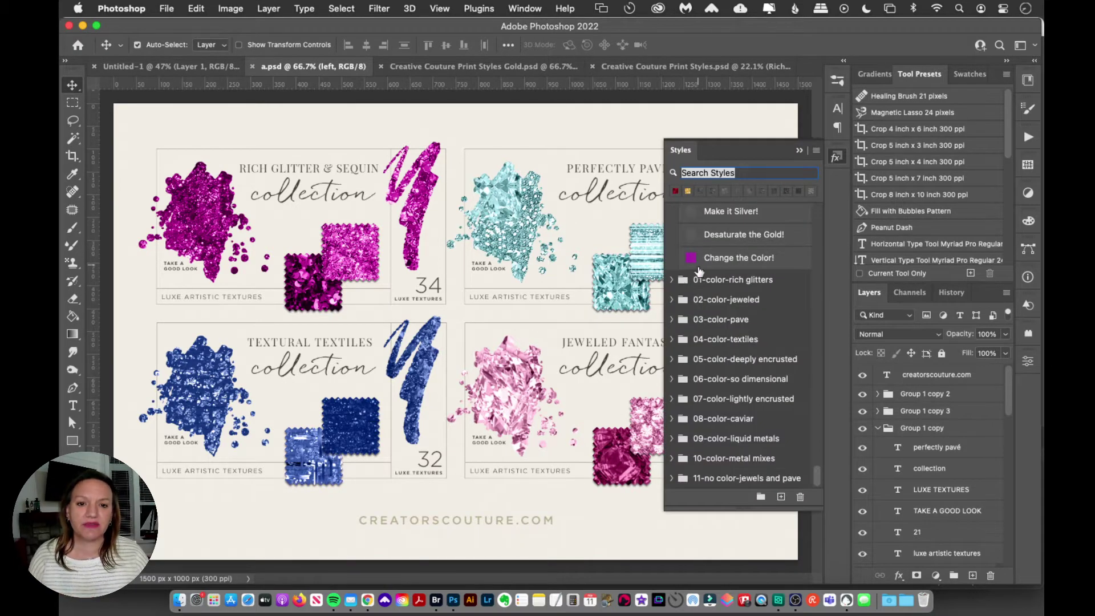
{"action": "scroll", "coordinate": [712, 301], "scroll_direction": "up", "scroll_amount": 1}
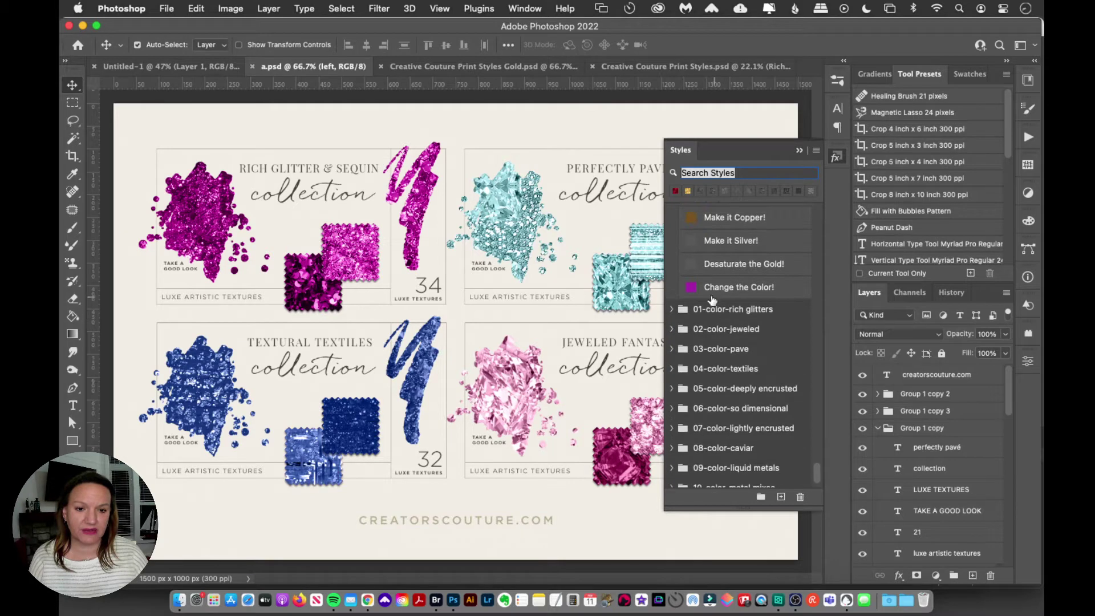
{"action": "scroll", "coordinate": [720, 296], "scroll_direction": "down", "scroll_amount": 1}
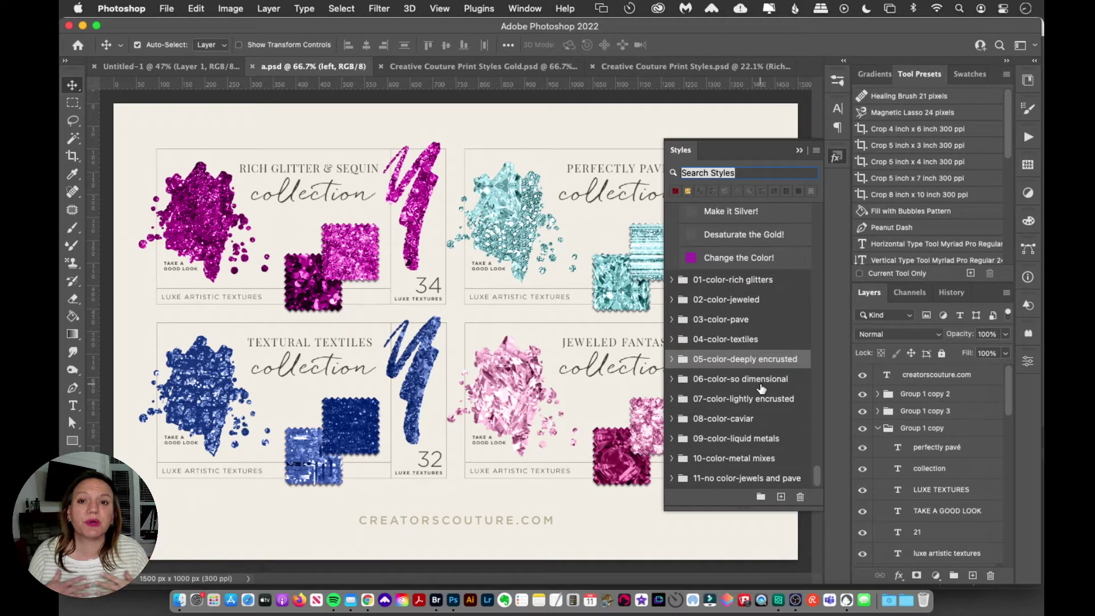
Step: Expand 01-color-rich glitters and try rich glitter 1 through 4 color on the pink glitter
{"action": "left_click", "coordinate": [718, 279]}
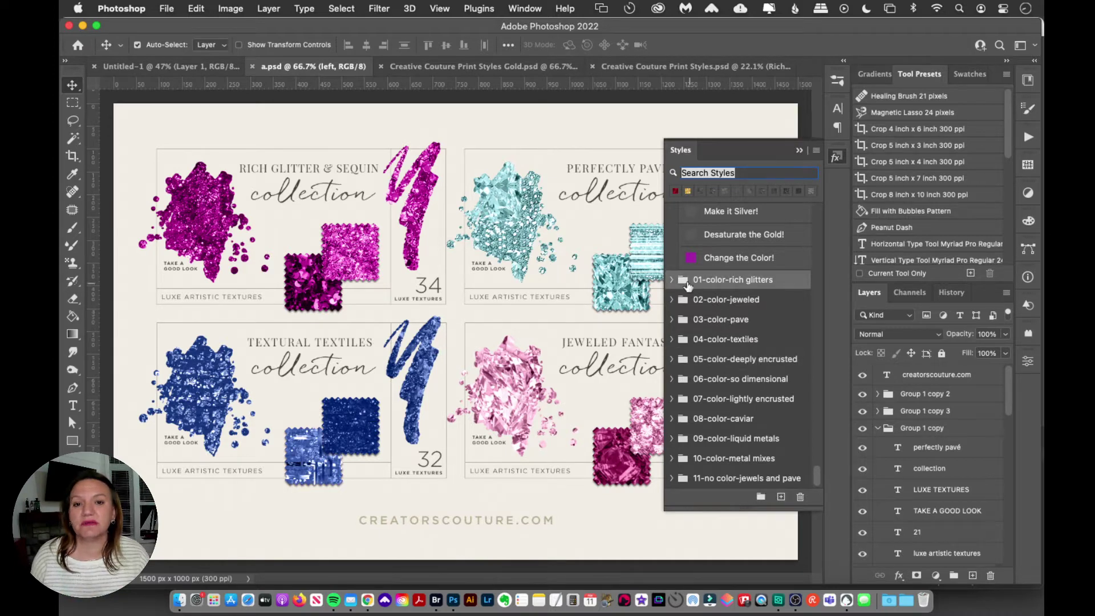
{"action": "left_click", "coordinate": [672, 280]}
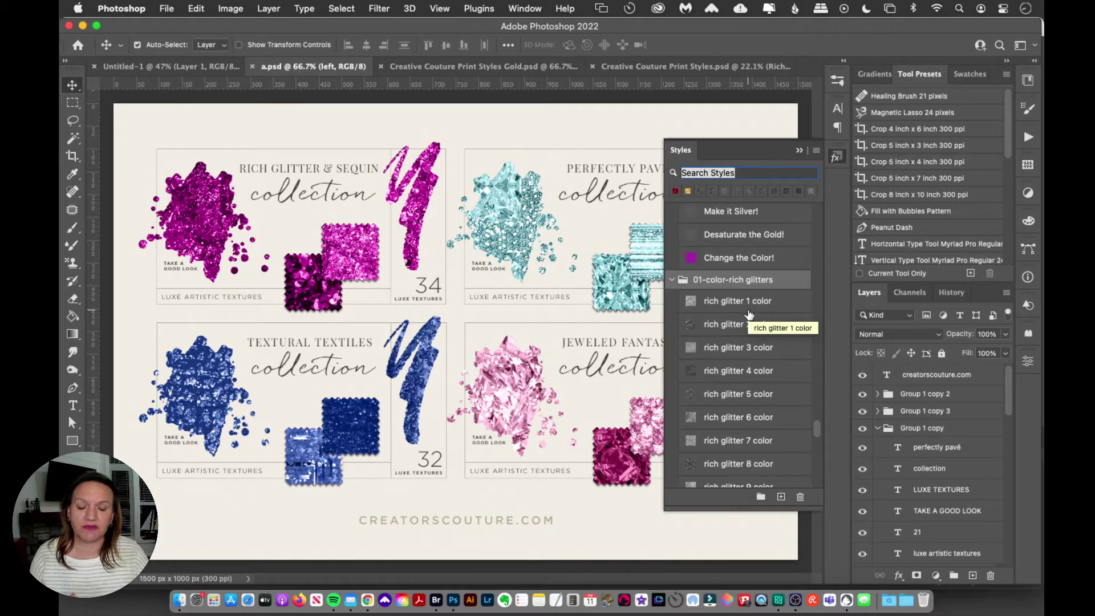
{"action": "left_click", "coordinate": [730, 303]}
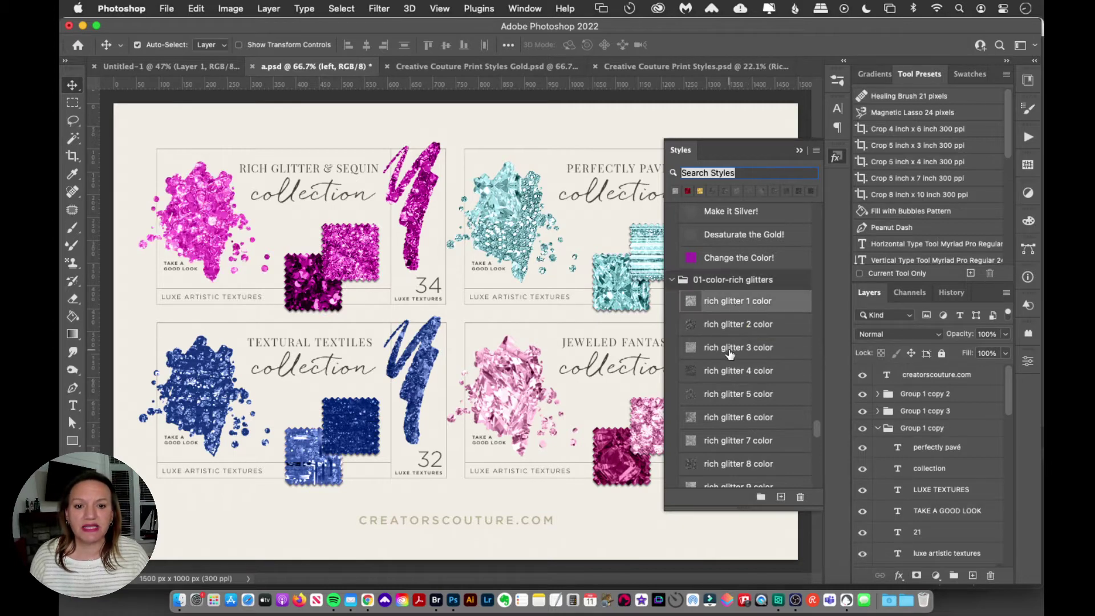
{"action": "left_click", "coordinate": [730, 351], "text": "shift"}
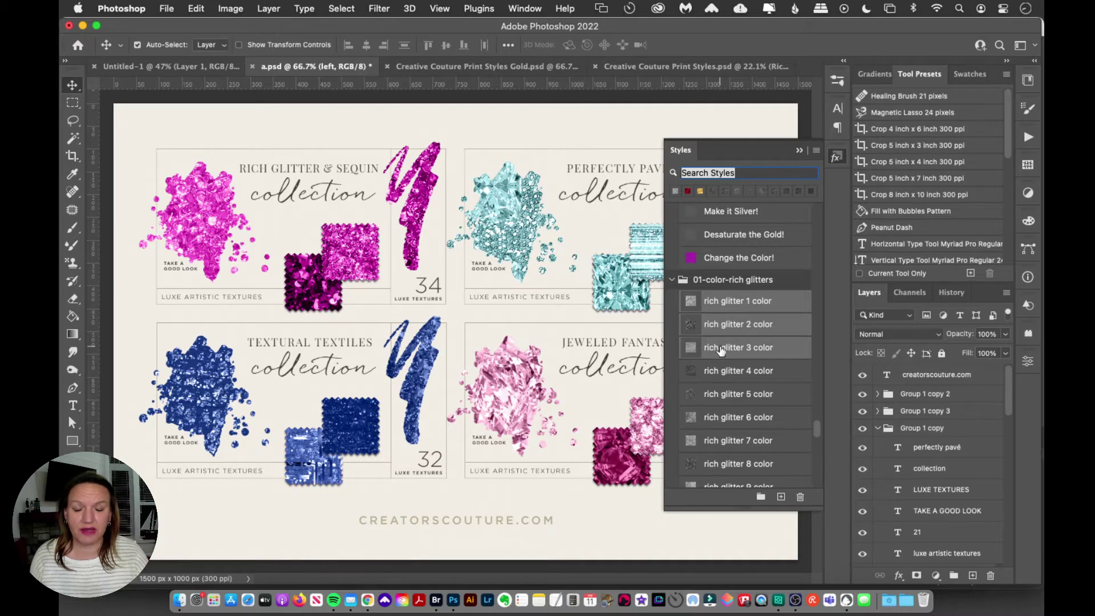
{"action": "scroll", "coordinate": [724, 349], "scroll_direction": "down", "scroll_amount": 2}
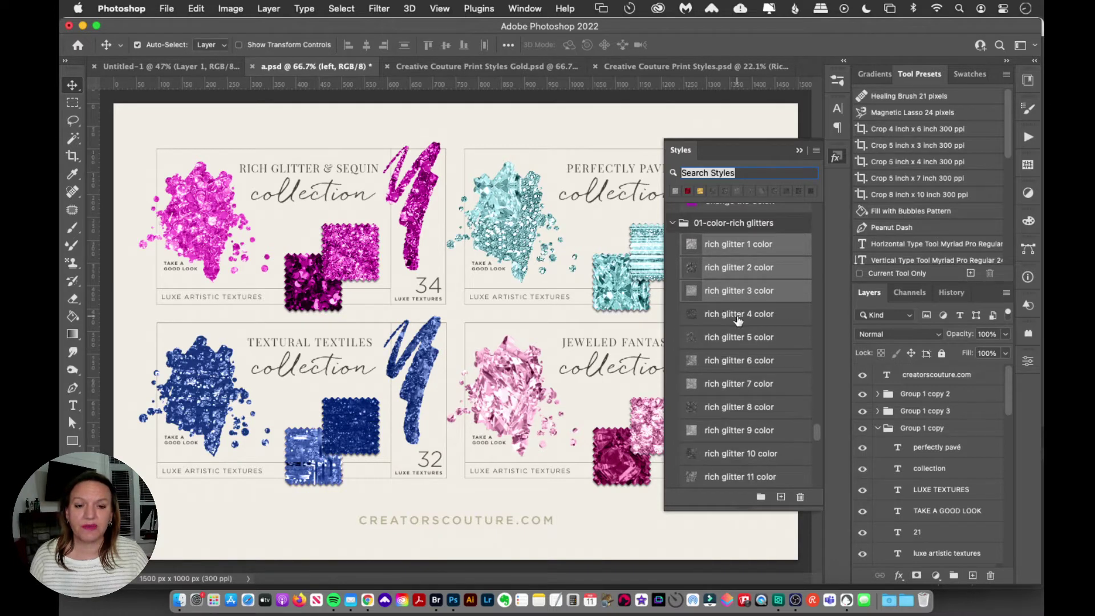
{"action": "left_click", "coordinate": [744, 323]}
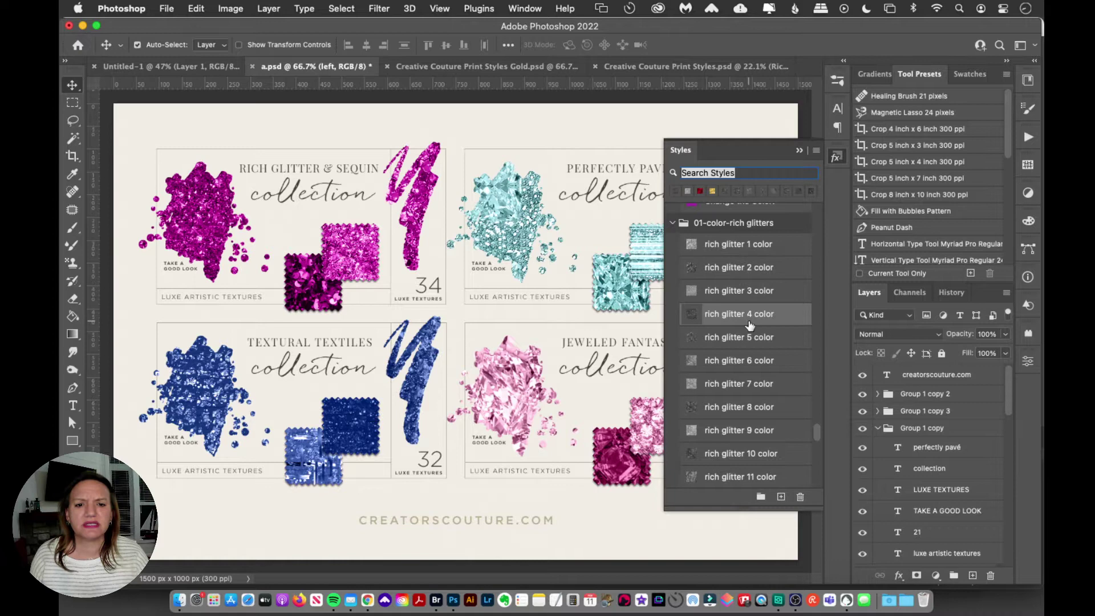
Step: Delete the styles rich glitter 5 color through rich glitter 34 color
{"action": "left_click", "coordinate": [741, 341]}
{"action": "scroll", "coordinate": [740, 359], "scroll_direction": "down", "scroll_amount": 10}
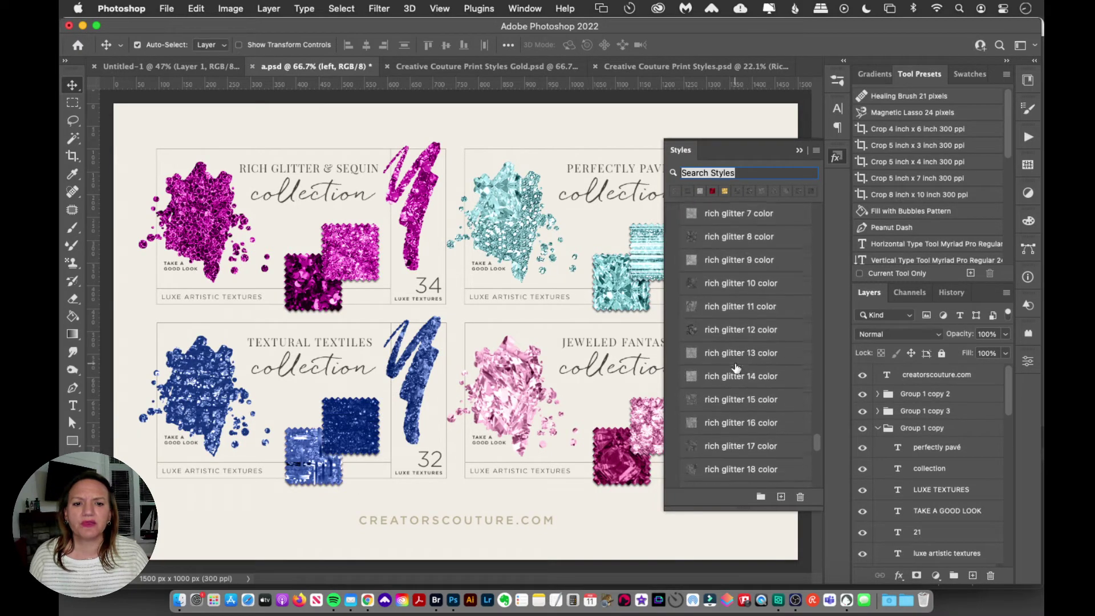
{"action": "scroll", "coordinate": [739, 370], "scroll_direction": "down", "scroll_amount": 10}
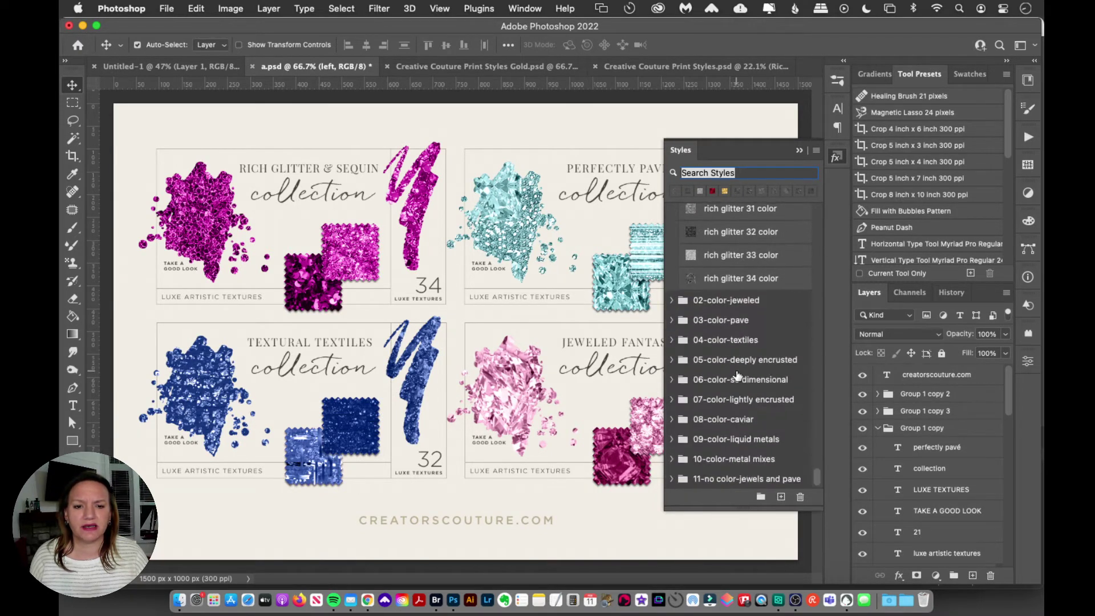
{"action": "left_click", "coordinate": [766, 285], "text": "shift"}
{"action": "scroll", "coordinate": [747, 348], "scroll_direction": "up", "scroll_amount": 3}
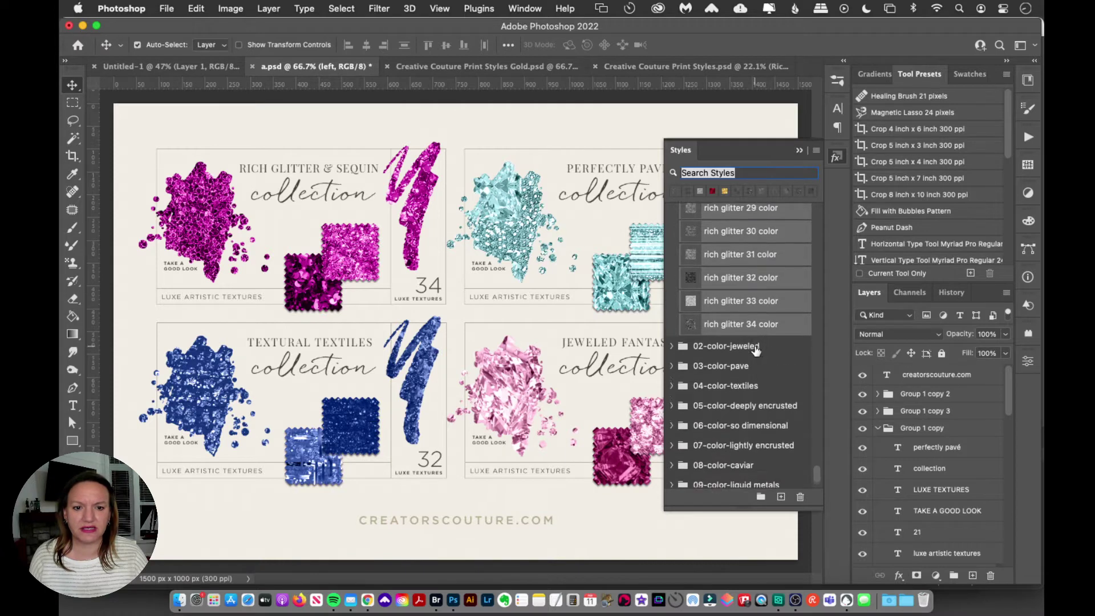
{"action": "left_click", "coordinate": [800, 497]}
{"action": "left_click", "coordinate": [608, 237]}
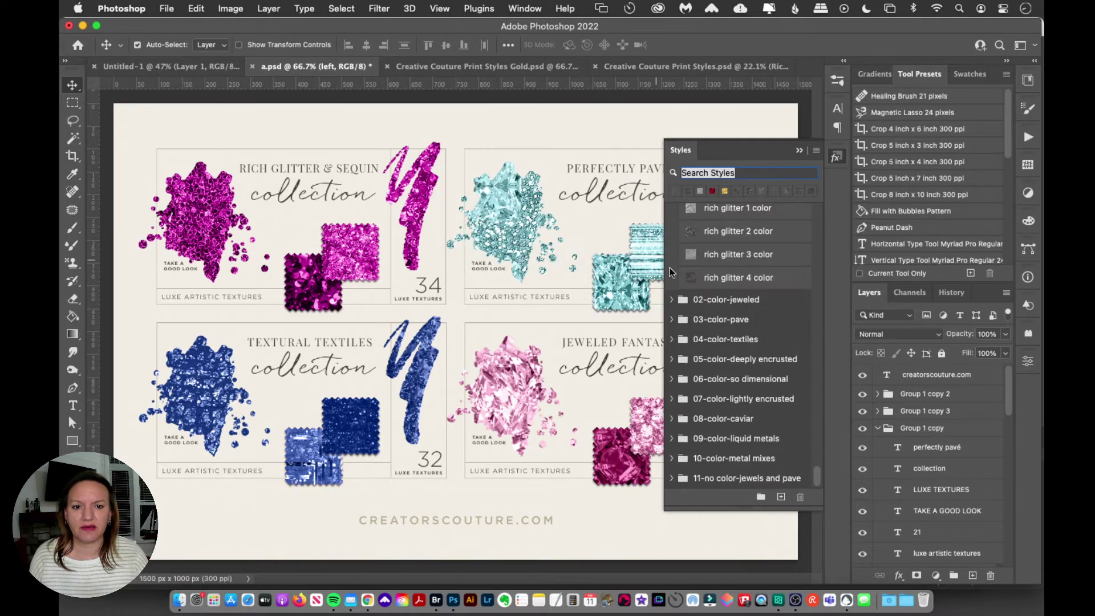
{"action": "scroll", "coordinate": [719, 321], "scroll_direction": "up", "scroll_amount": 8}
{"action": "scroll", "coordinate": [719, 321], "scroll_direction": "down", "scroll_amount": 2}
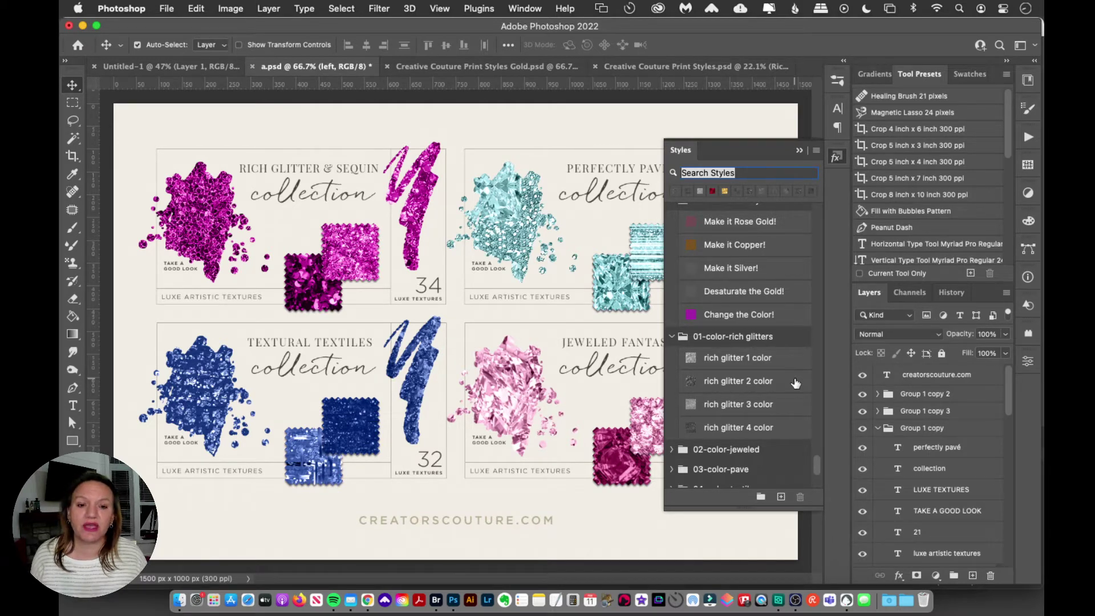
Step: Close the Styles panel and switch to the Creative Couture Print Styles Gold.psd document
{"action": "left_click", "coordinate": [836, 158]}
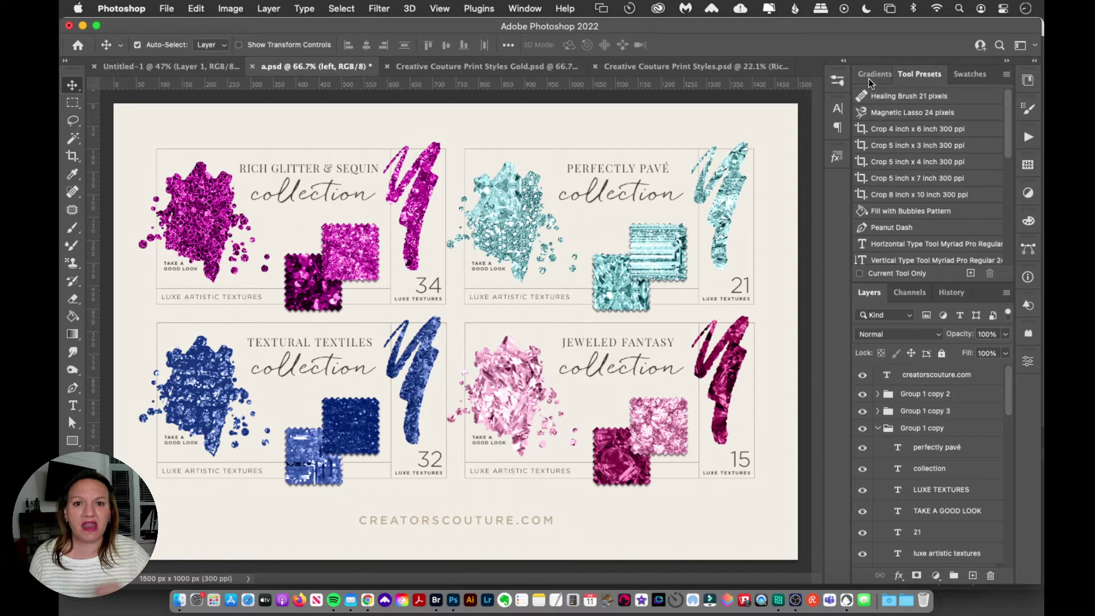
{"action": "left_click", "coordinate": [448, 67]}
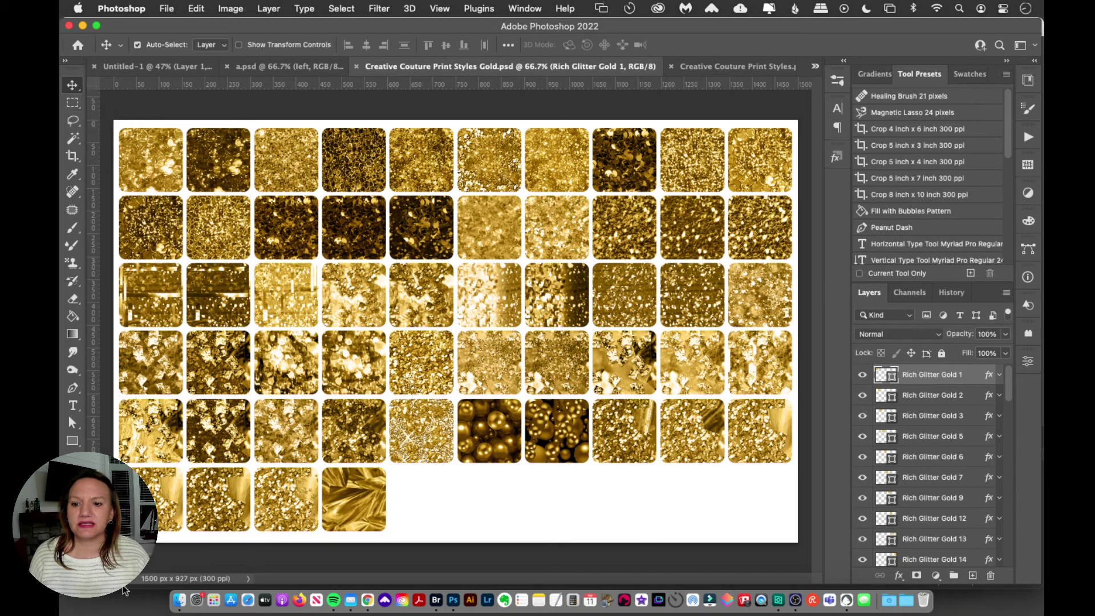
{"action": "left_click", "coordinate": [182, 609]}
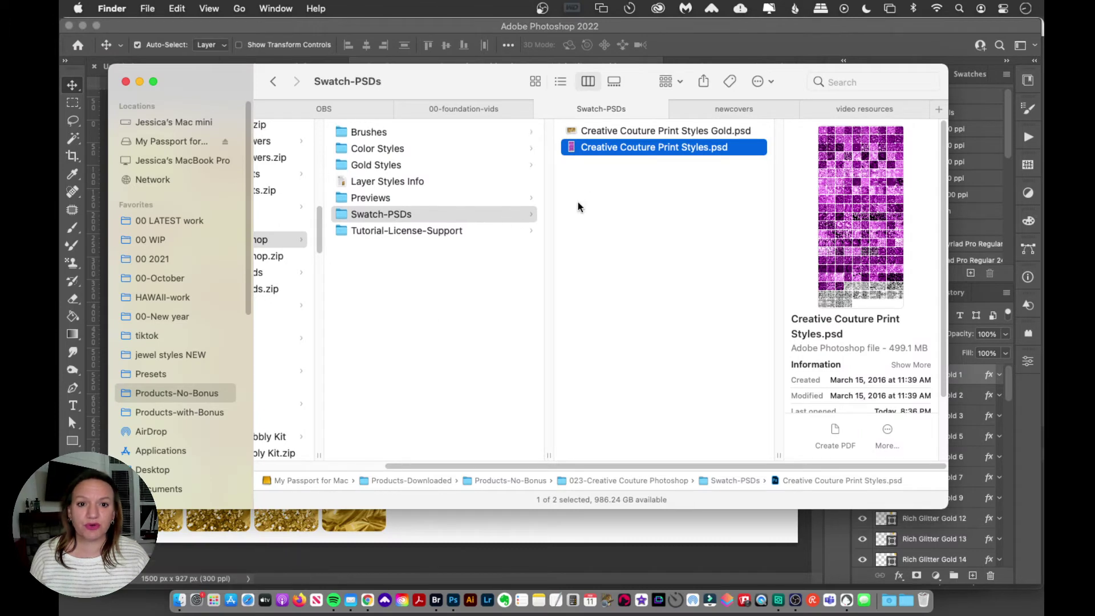
{"action": "left_click", "coordinate": [662, 199]}
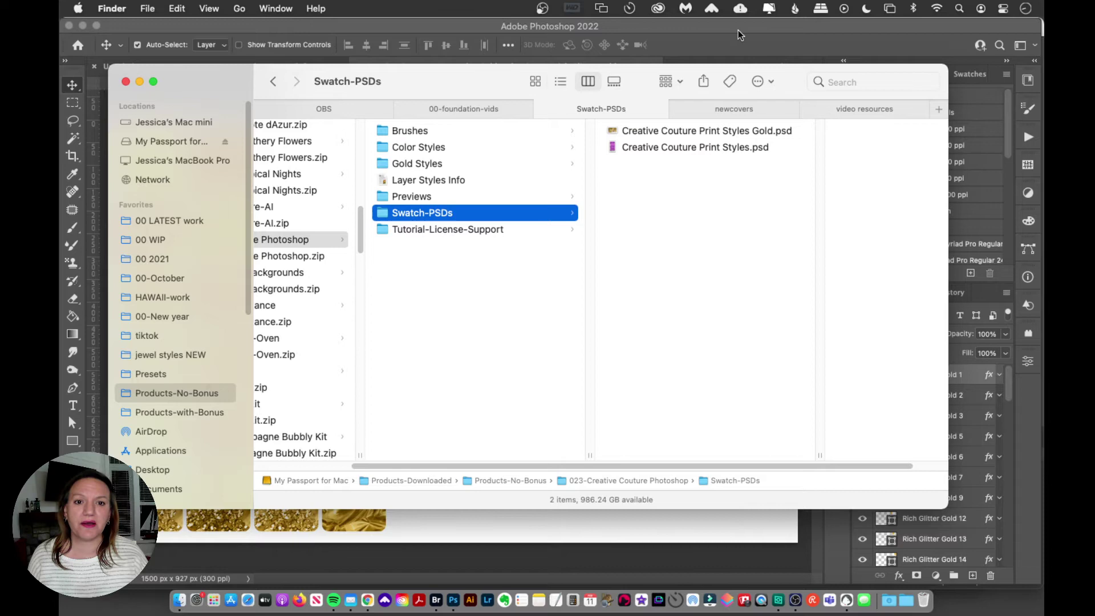
{"action": "left_click", "coordinate": [705, 134]}
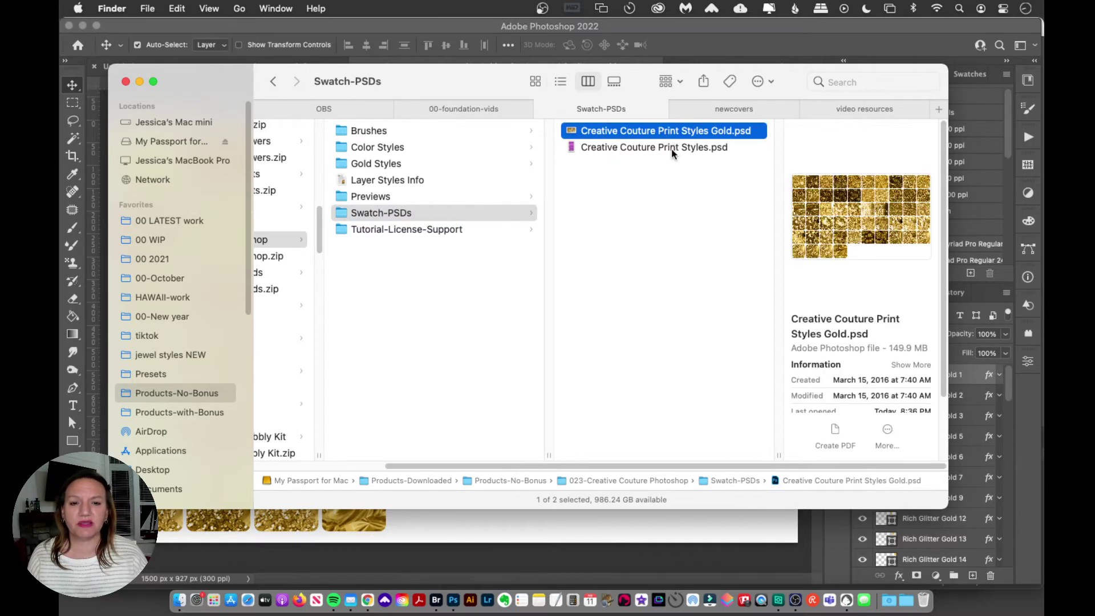
{"action": "left_click", "coordinate": [683, 147]}
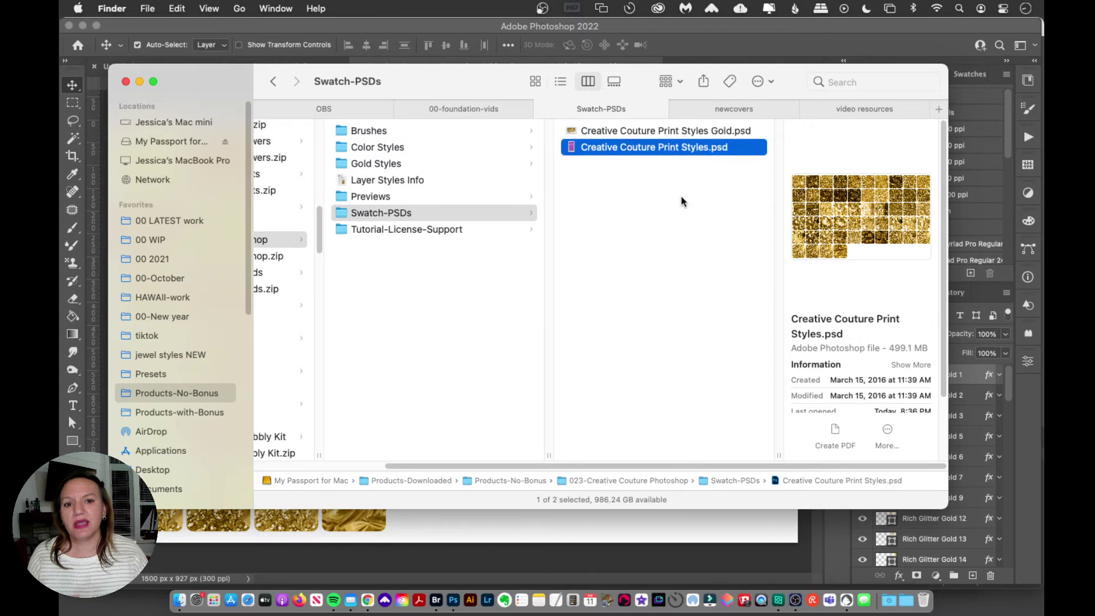
{"action": "left_click", "coordinate": [719, 59]}
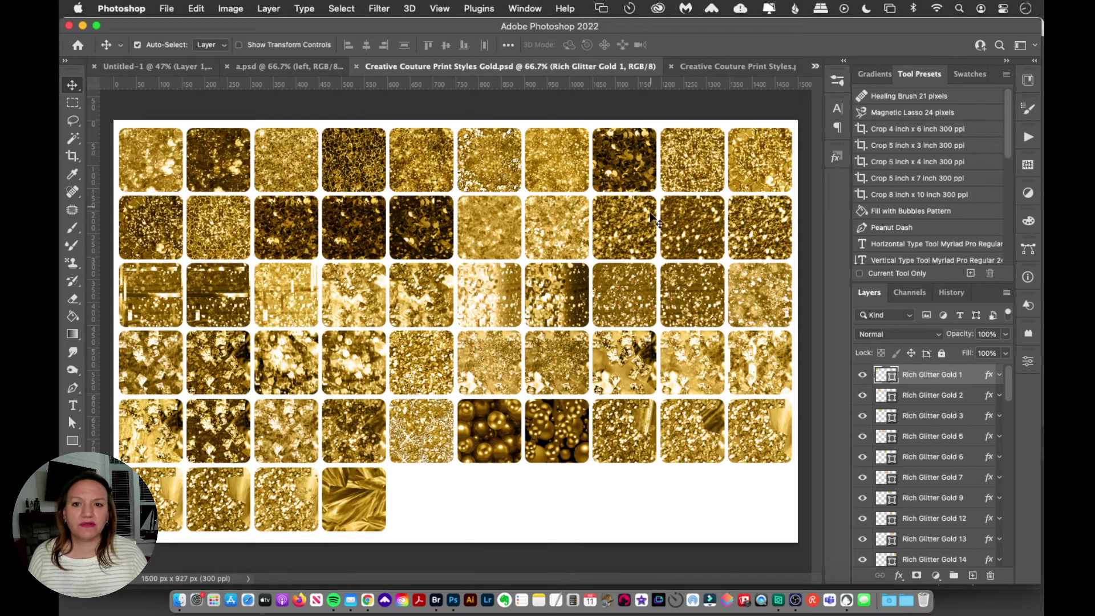
{"action": "scroll", "coordinate": [925, 408], "scroll_direction": "down", "scroll_amount": 10}
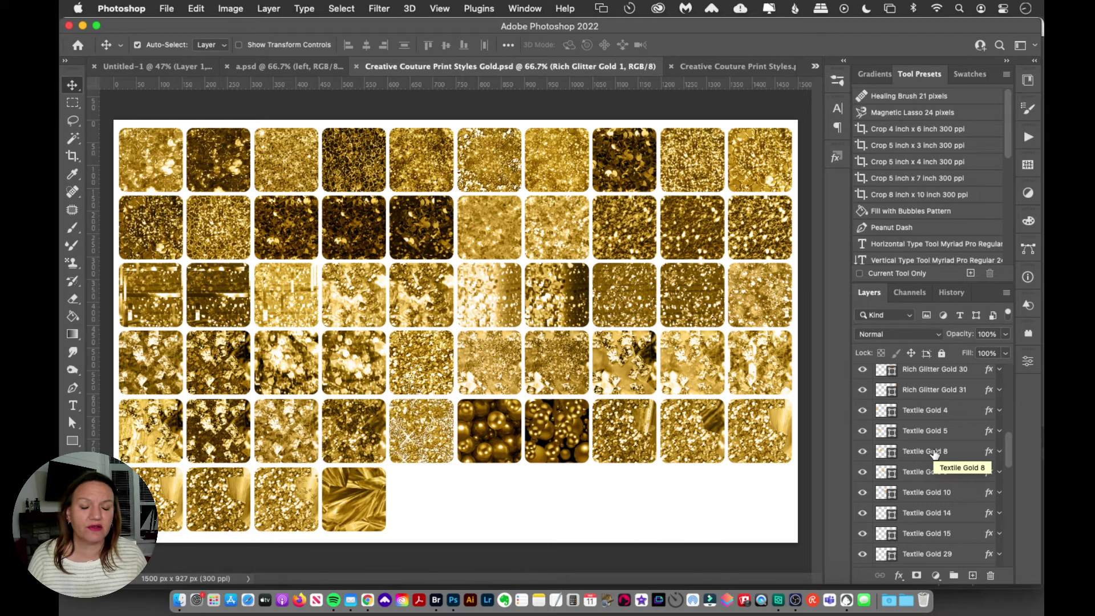
{"action": "scroll", "coordinate": [934, 452], "scroll_direction": "down", "scroll_amount": 8}
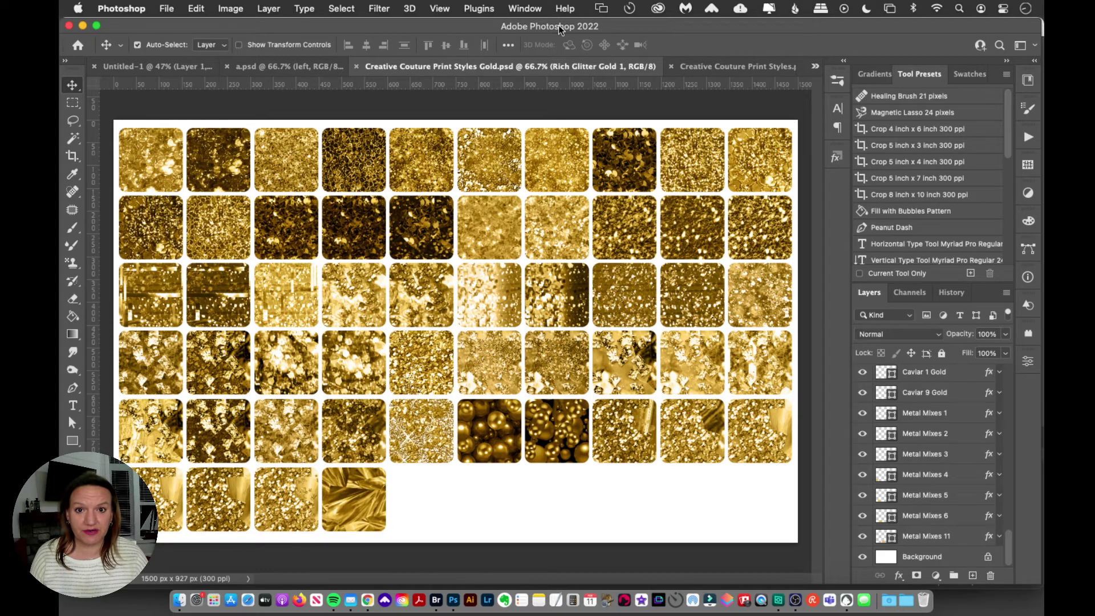
Step: From the Libraries panel, start a new library from the gold document with its 54 layer styles
{"action": "left_click", "coordinate": [529, 9]}
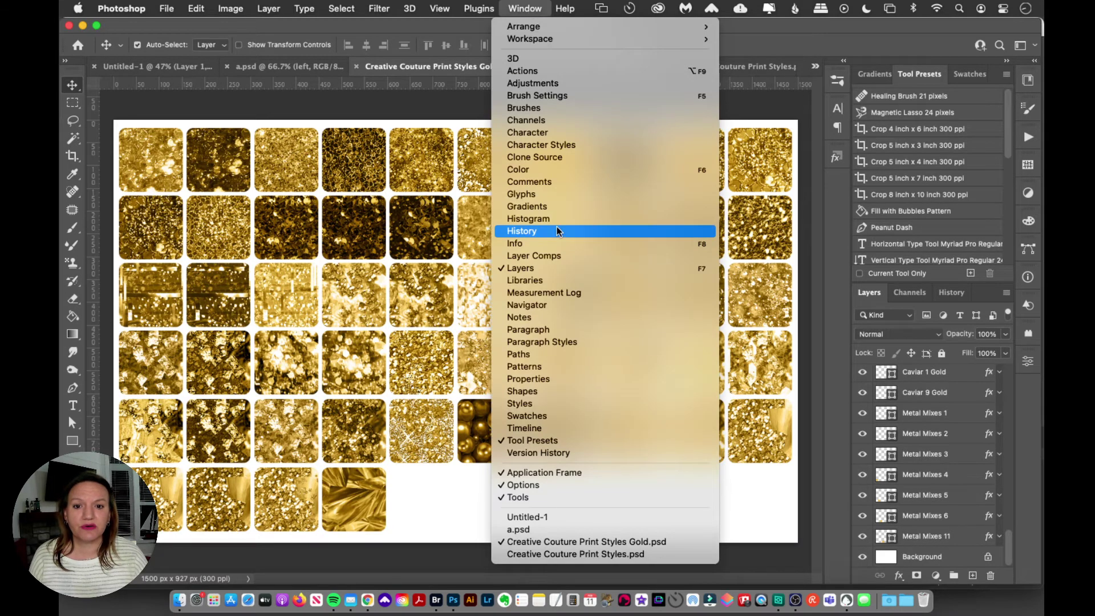
{"action": "left_click", "coordinate": [554, 279]}
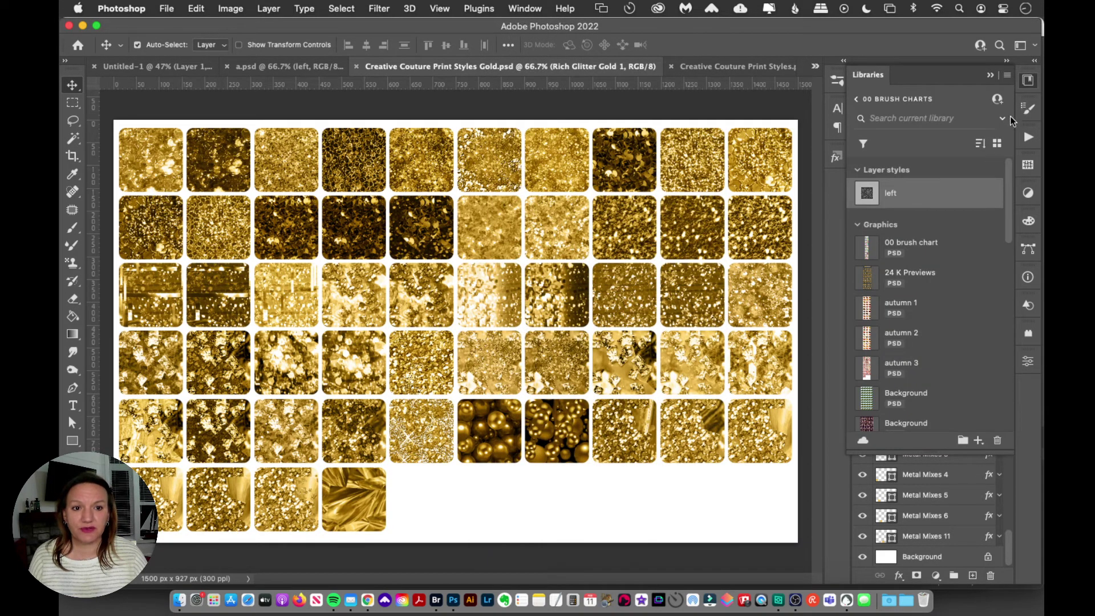
{"action": "left_click", "coordinate": [855, 100]}
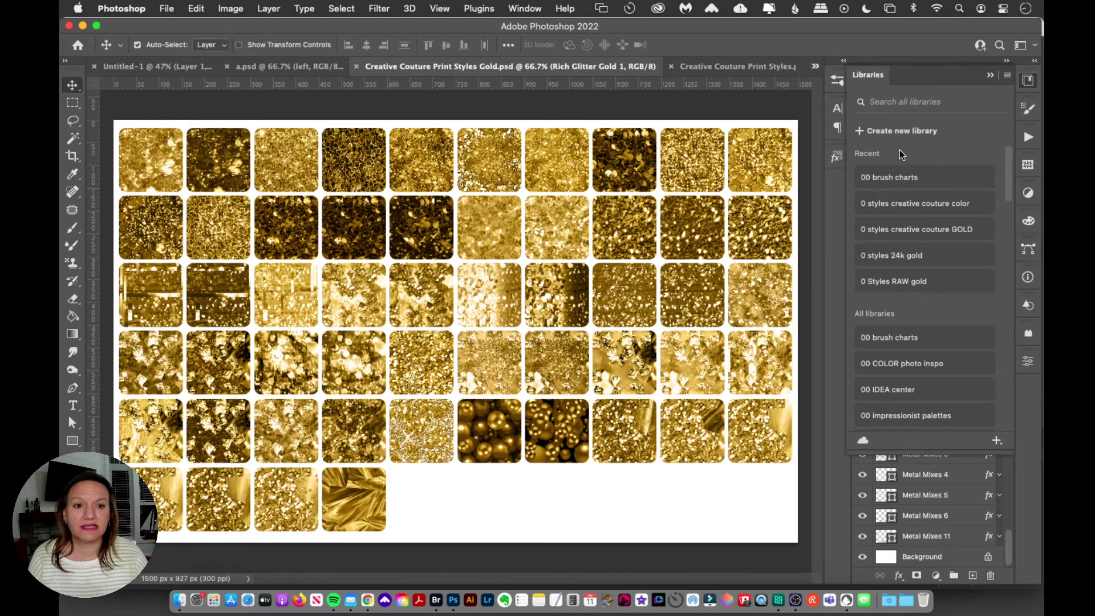
{"action": "left_click", "coordinate": [996, 441]}
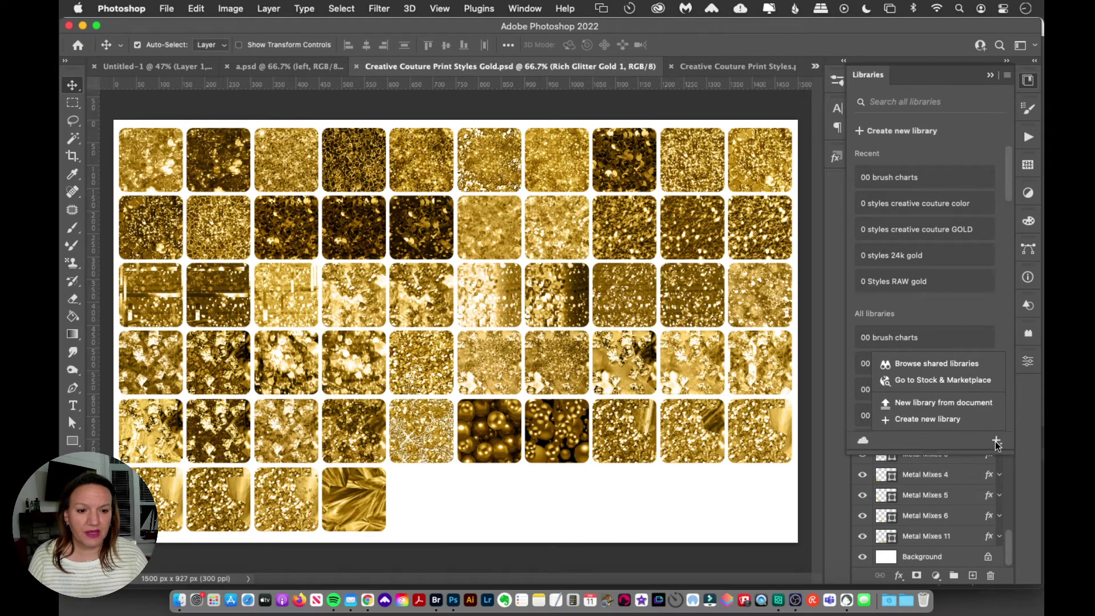
{"action": "left_click", "coordinate": [995, 444]}
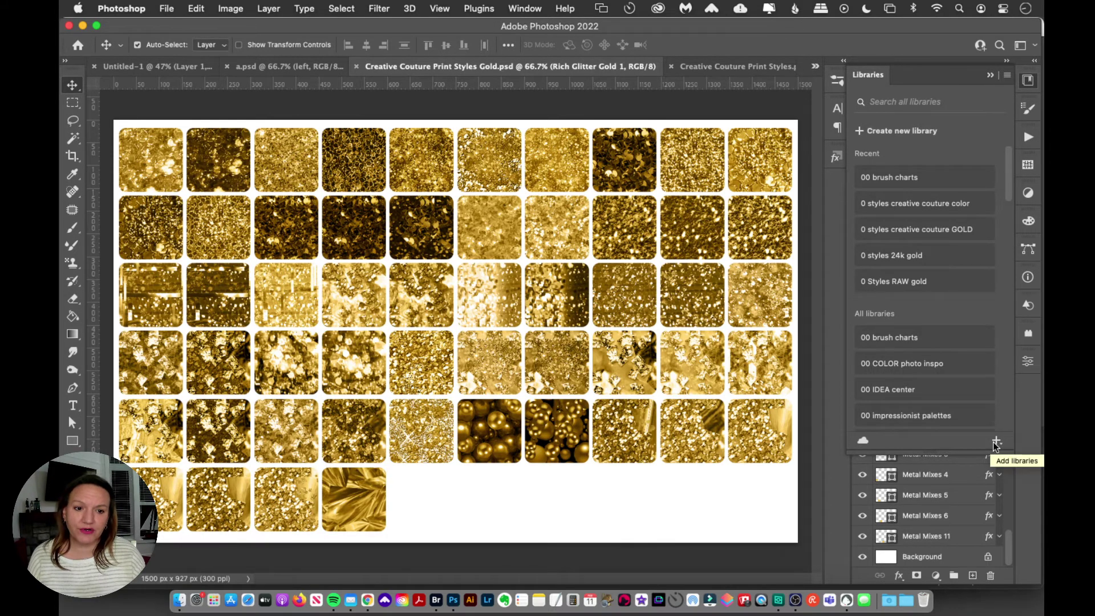
{"action": "left_click", "coordinate": [996, 440]}
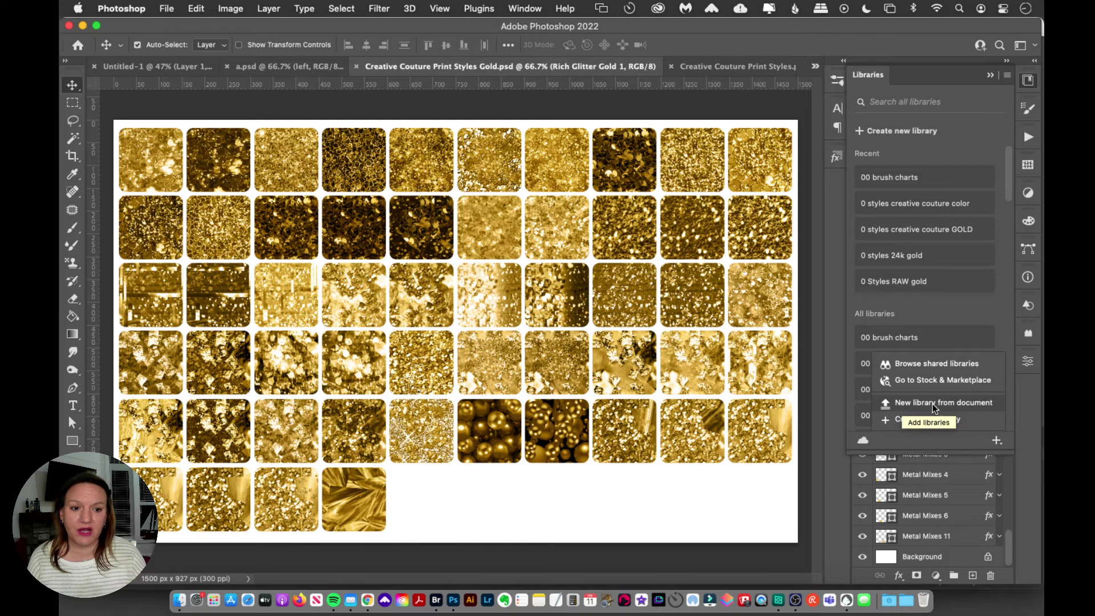
{"action": "left_click", "coordinate": [934, 403]}
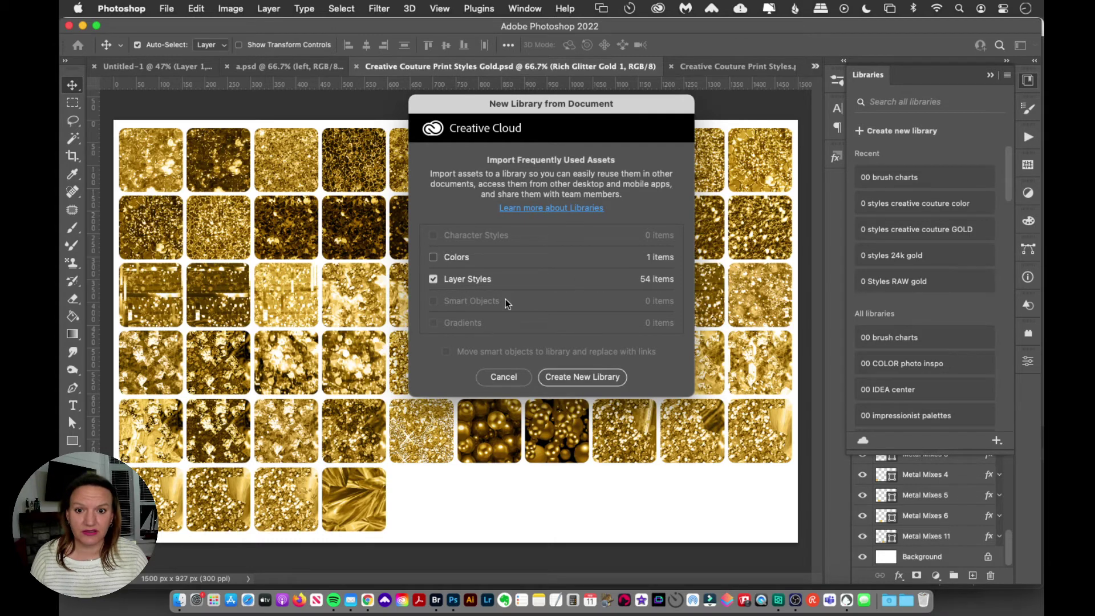
Step: Create the gold styles library and review its styles down to Textile Gold 30
{"action": "left_click", "coordinate": [582, 374]}
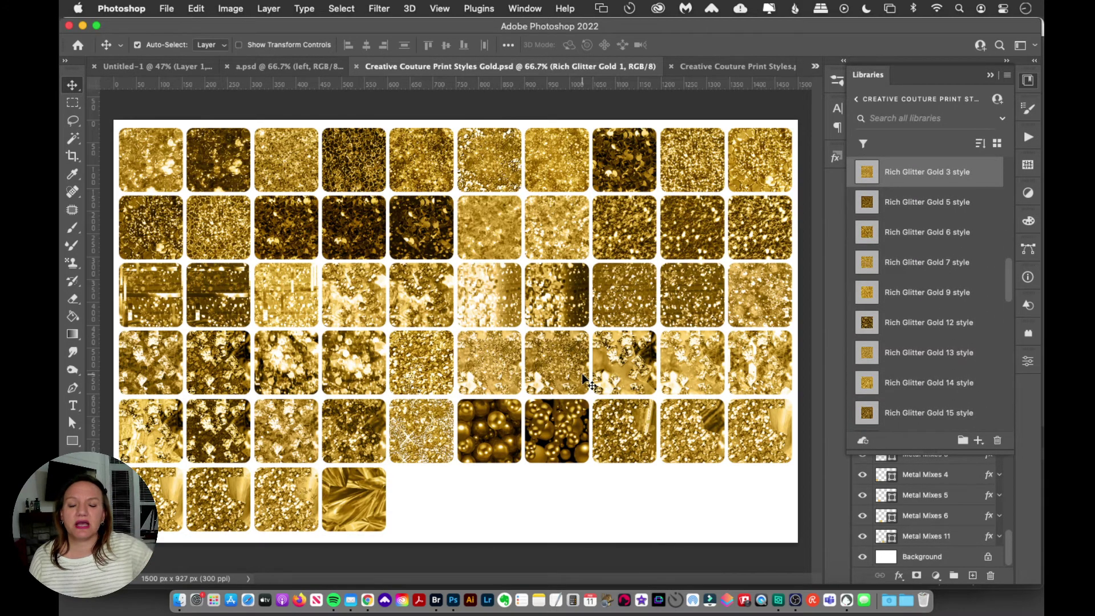
{"action": "scroll", "coordinate": [924, 354], "scroll_direction": "up", "scroll_amount": 10}
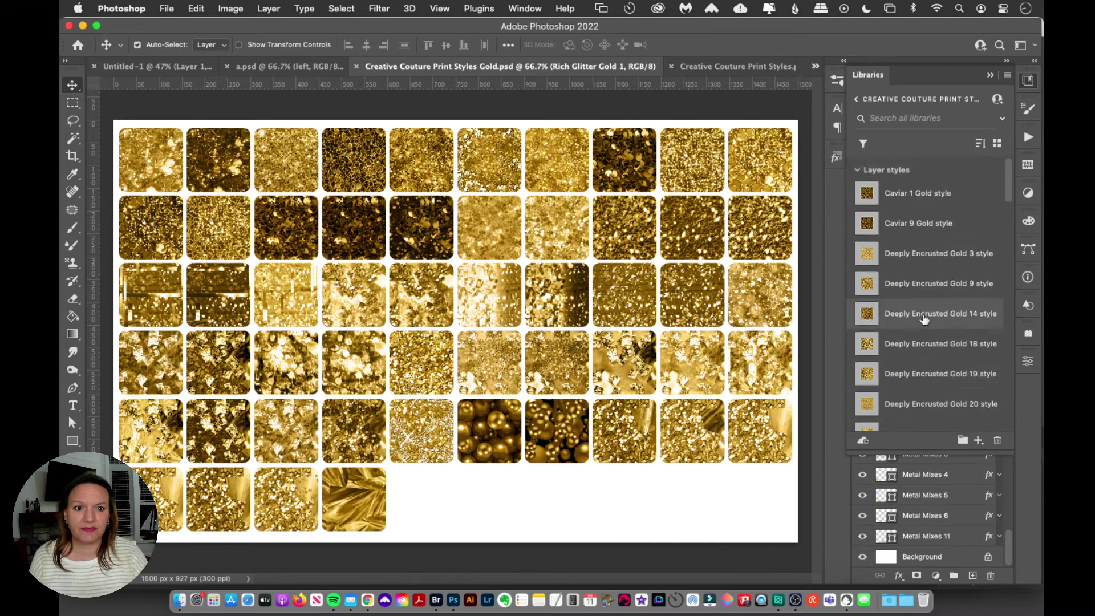
{"action": "scroll", "coordinate": [930, 215], "scroll_direction": "down", "scroll_amount": 2}
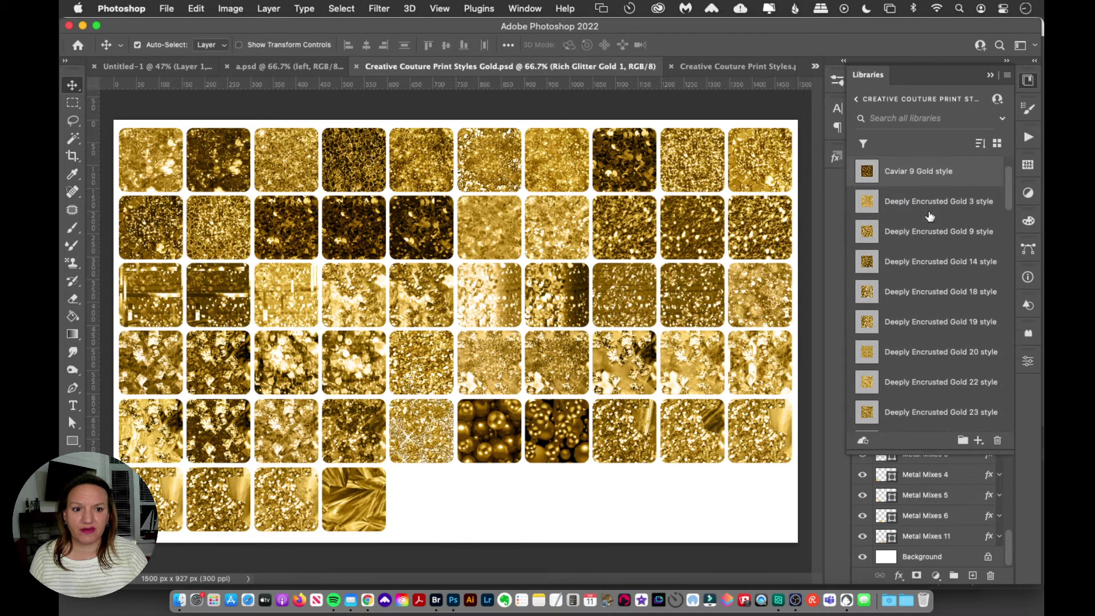
{"action": "scroll", "coordinate": [930, 216], "scroll_direction": "down", "scroll_amount": 10}
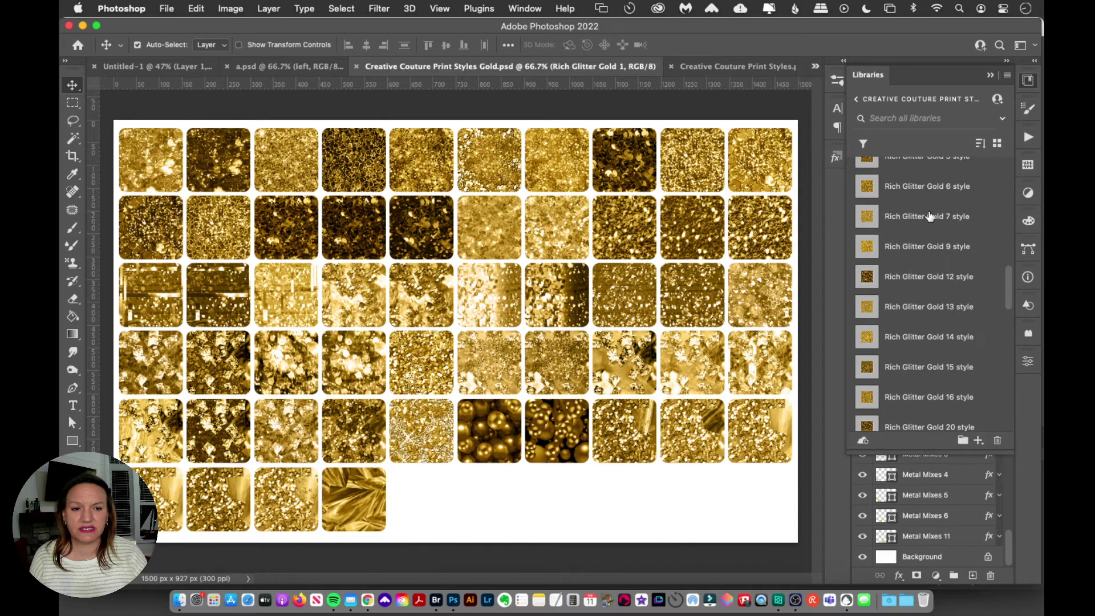
{"action": "scroll", "coordinate": [930, 215], "scroll_direction": "down", "scroll_amount": 10}
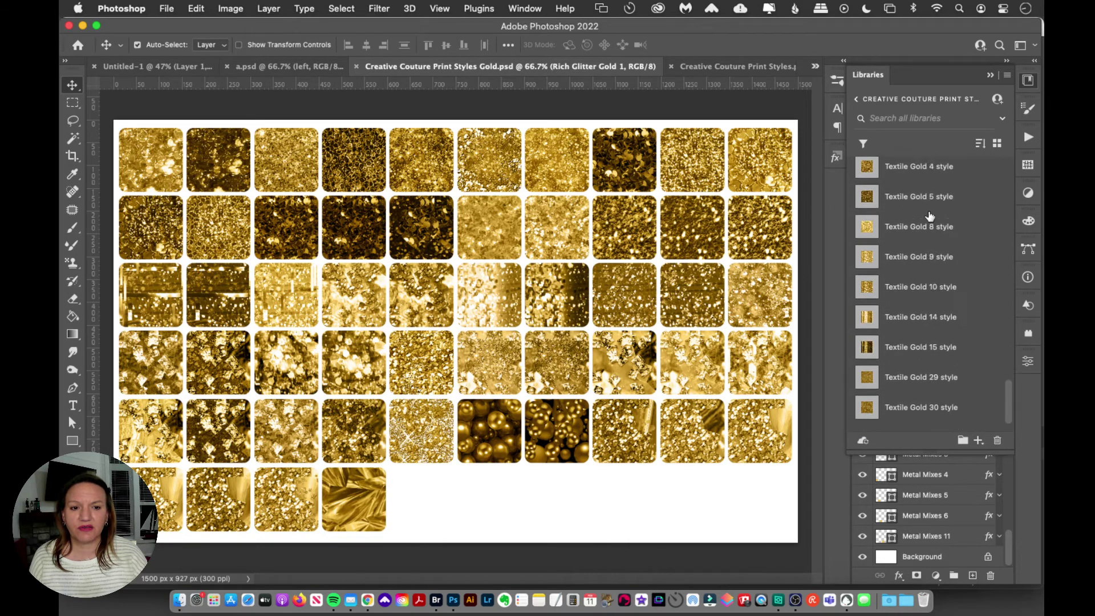
{"action": "scroll", "coordinate": [929, 216], "scroll_direction": "down", "scroll_amount": 2}
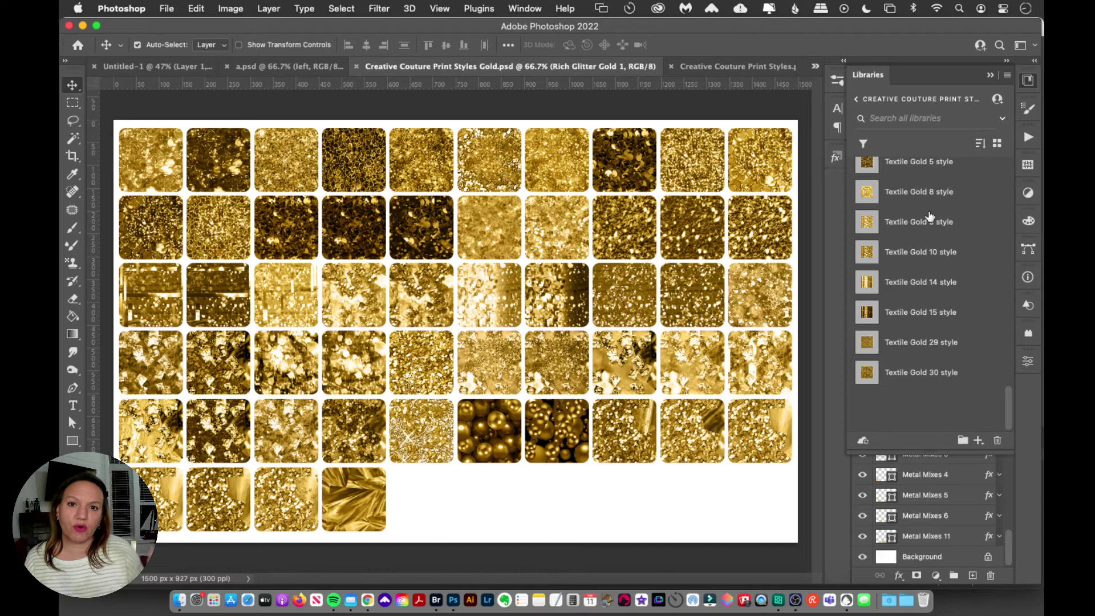
Step: Build a library from Creative Couture Print Styles.psd containing its 204 color layer styles
{"action": "left_click", "coordinate": [855, 100]}
{"action": "left_click", "coordinate": [723, 67]}
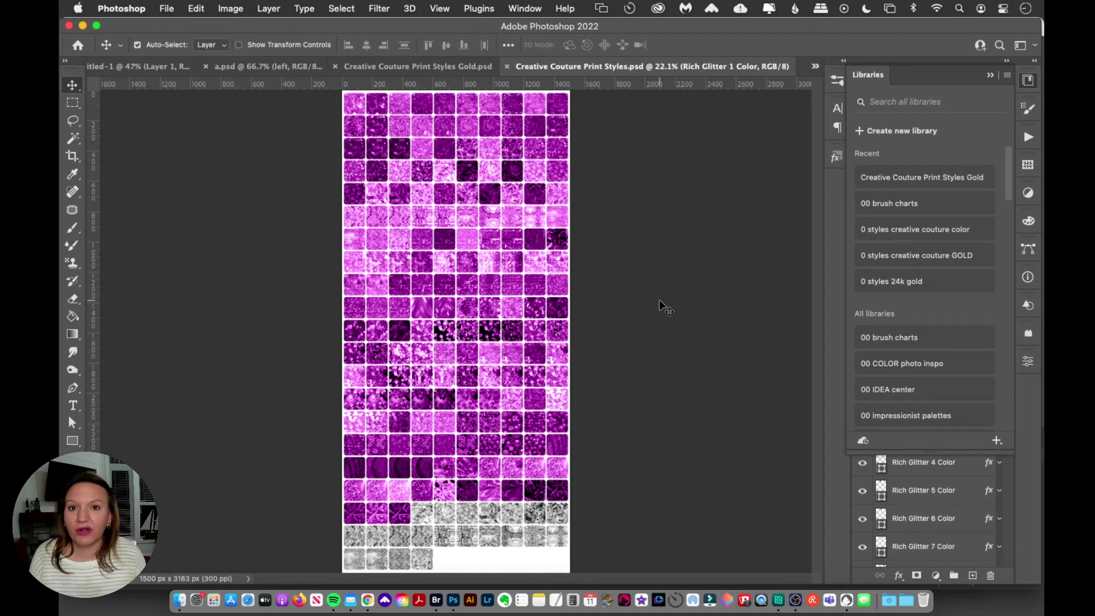
{"action": "left_click", "coordinate": [996, 441]}
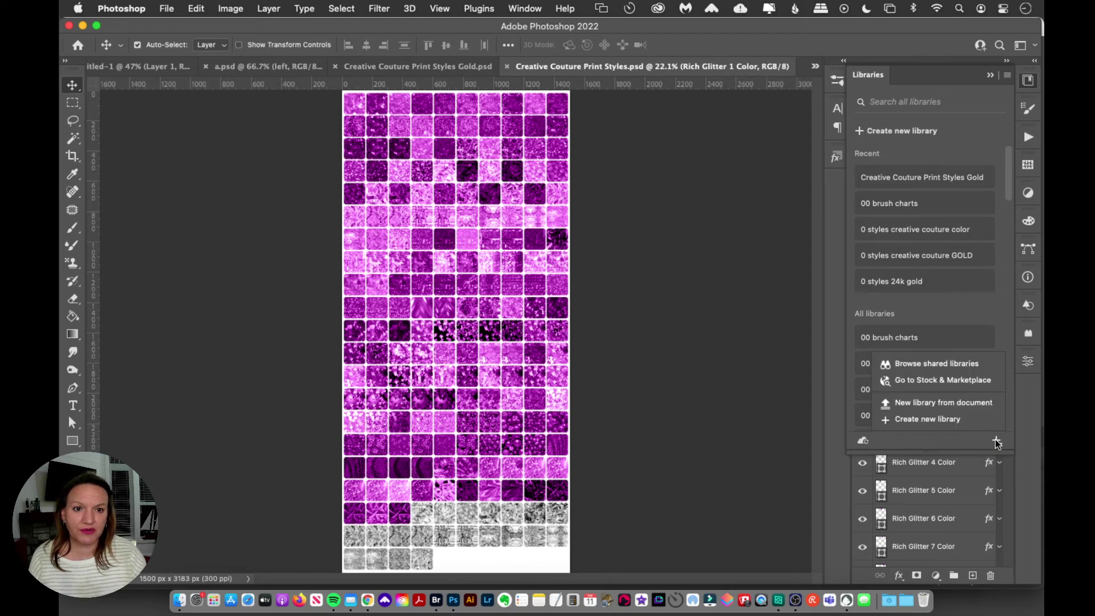
{"action": "left_click", "coordinate": [908, 401]}
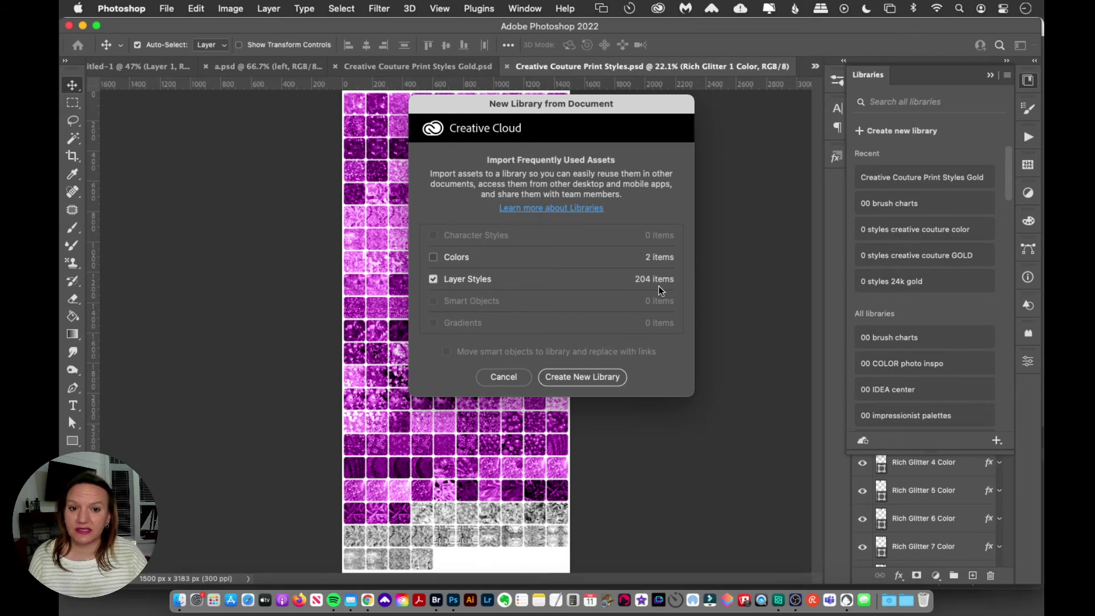
{"action": "left_click", "coordinate": [581, 380]}
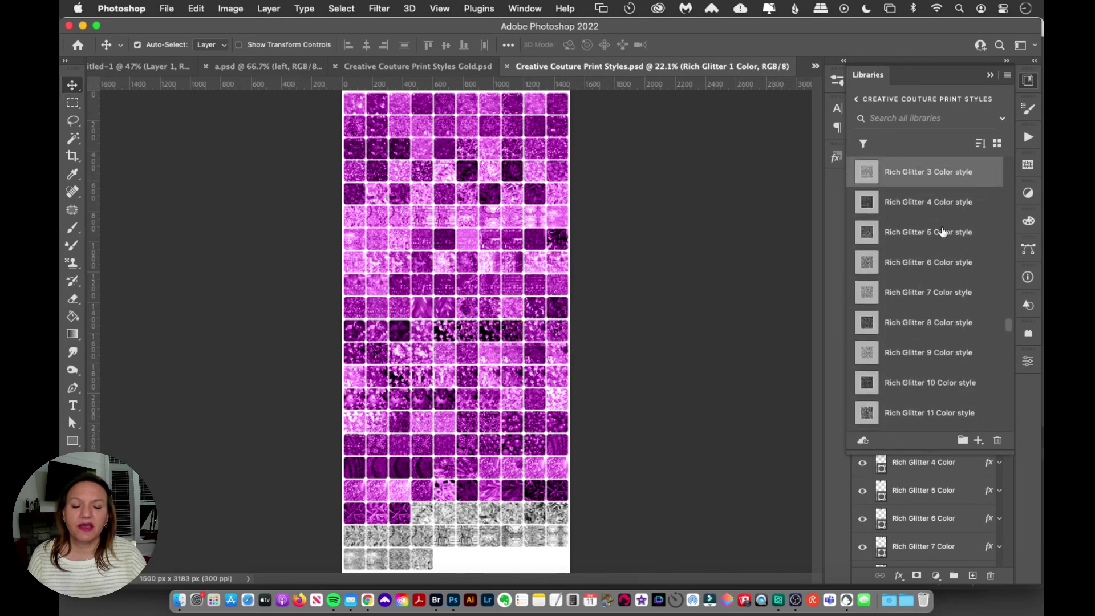
{"action": "scroll", "coordinate": [942, 231], "scroll_direction": "up", "scroll_amount": 10}
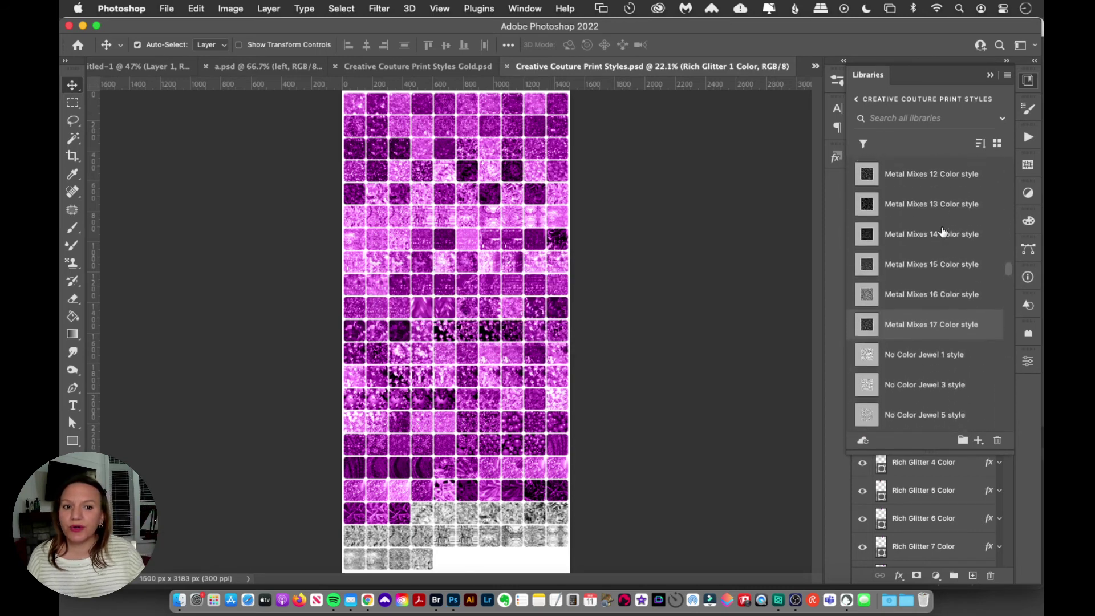
{"action": "scroll", "coordinate": [942, 231], "scroll_direction": "up", "scroll_amount": 15}
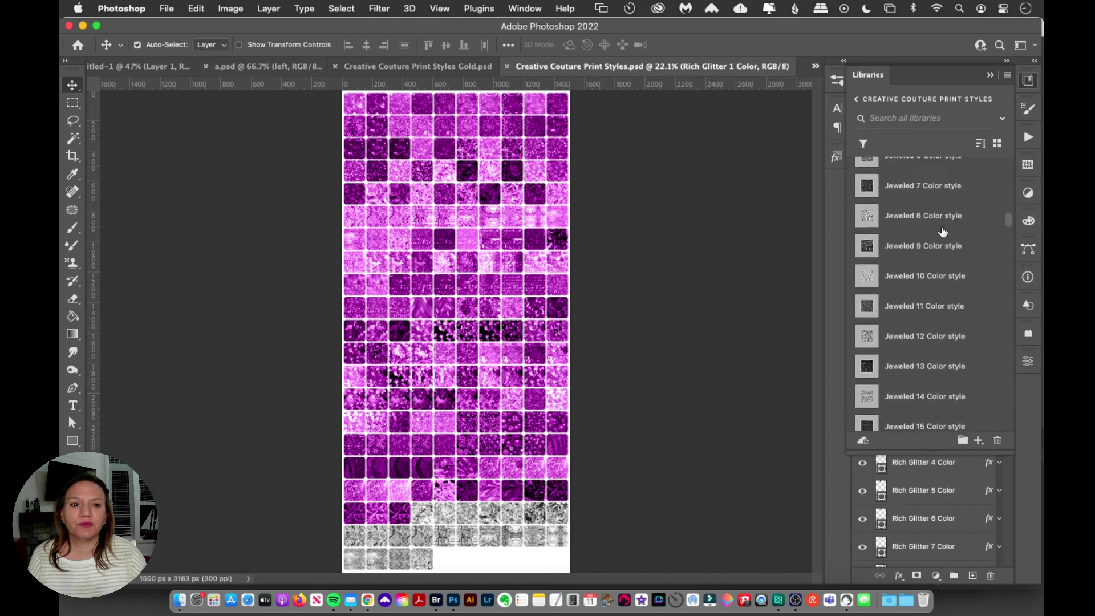
{"action": "scroll", "coordinate": [942, 232], "scroll_direction": "up", "scroll_amount": 15}
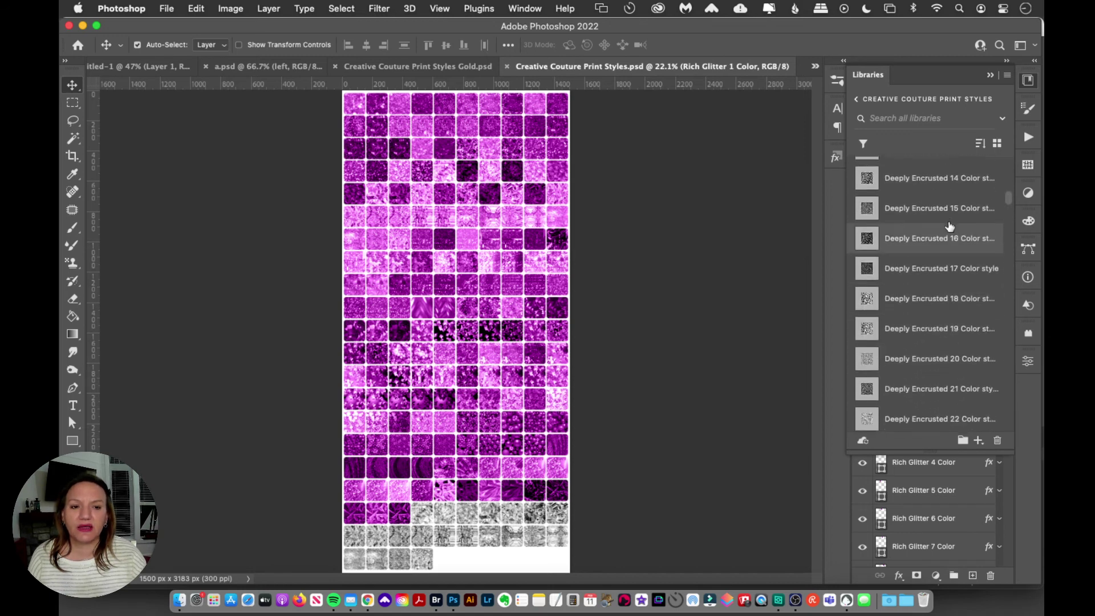
{"action": "left_click", "coordinate": [984, 145]}
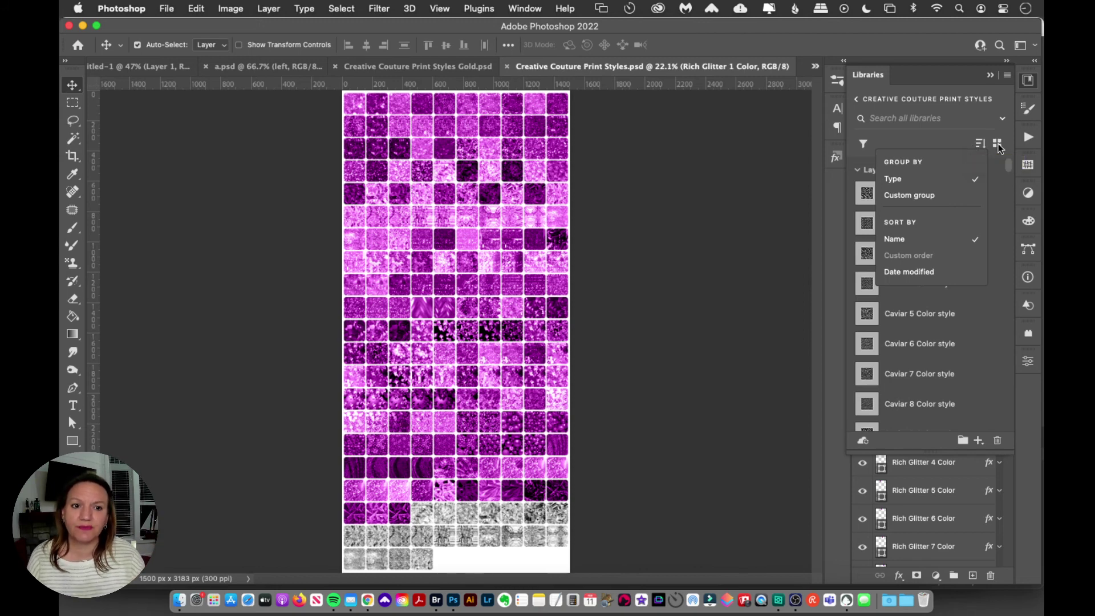
{"action": "left_click", "coordinate": [998, 144]}
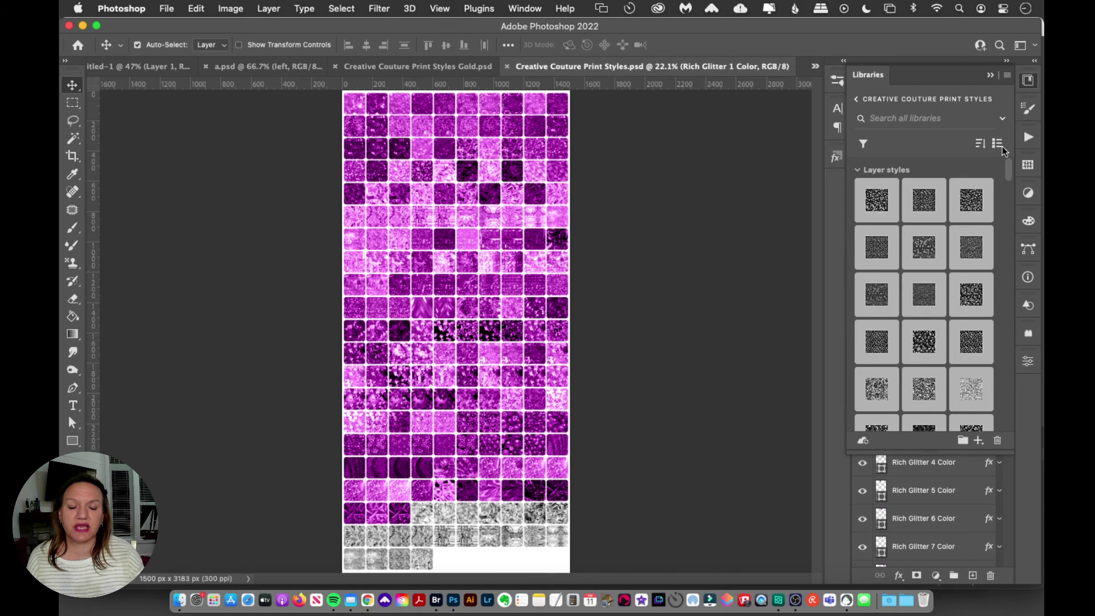
{"action": "left_click", "coordinate": [998, 145]}
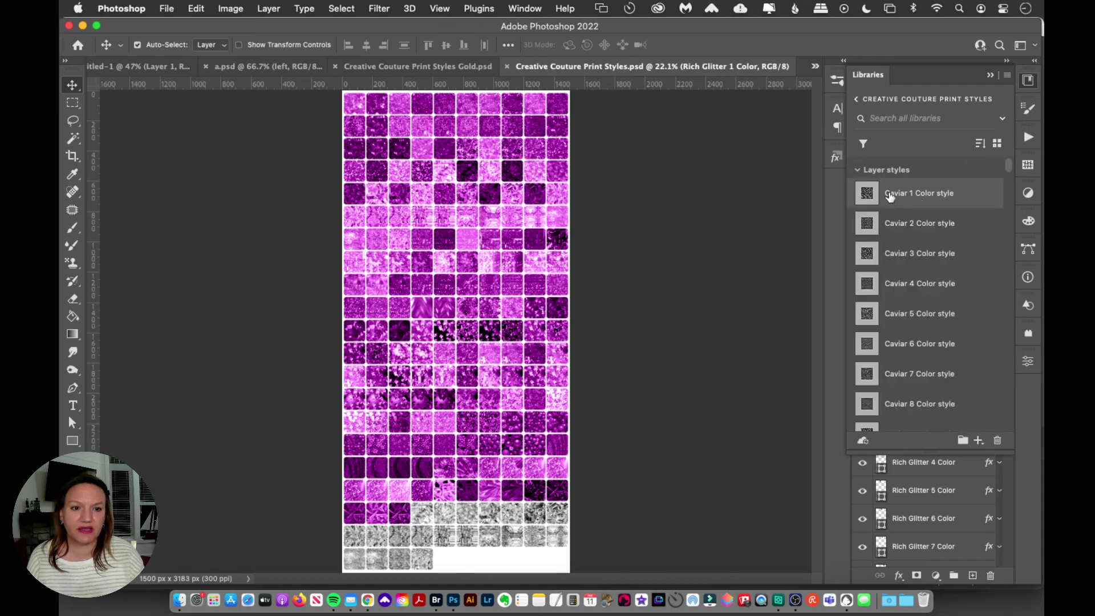